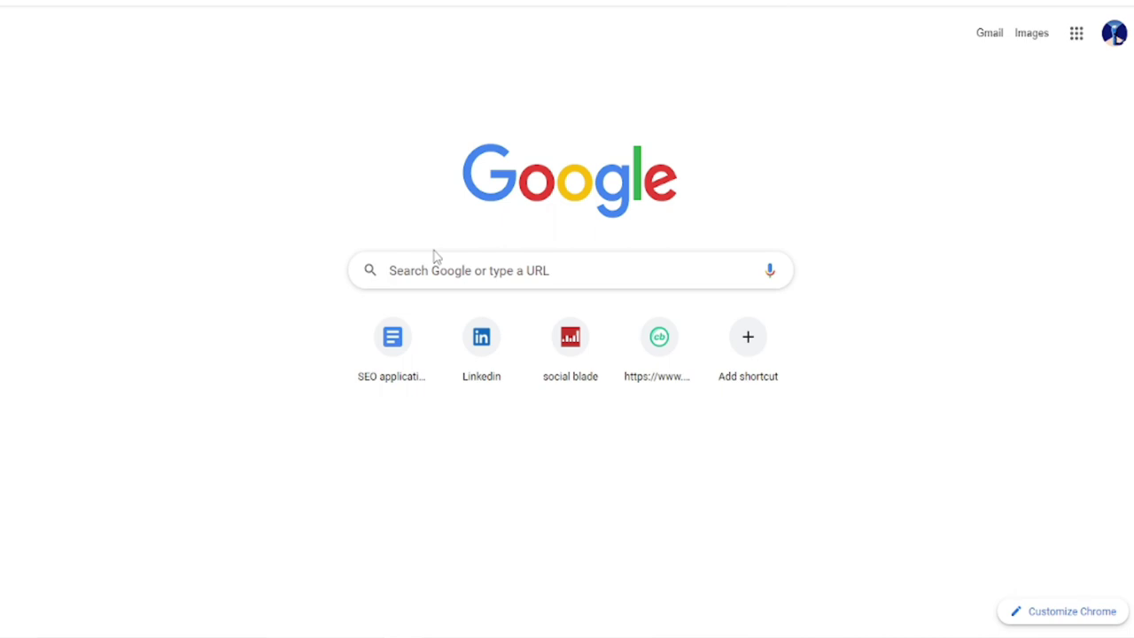
Step: Search Google for 'Messi' and show the image results
left_click(493, 278)
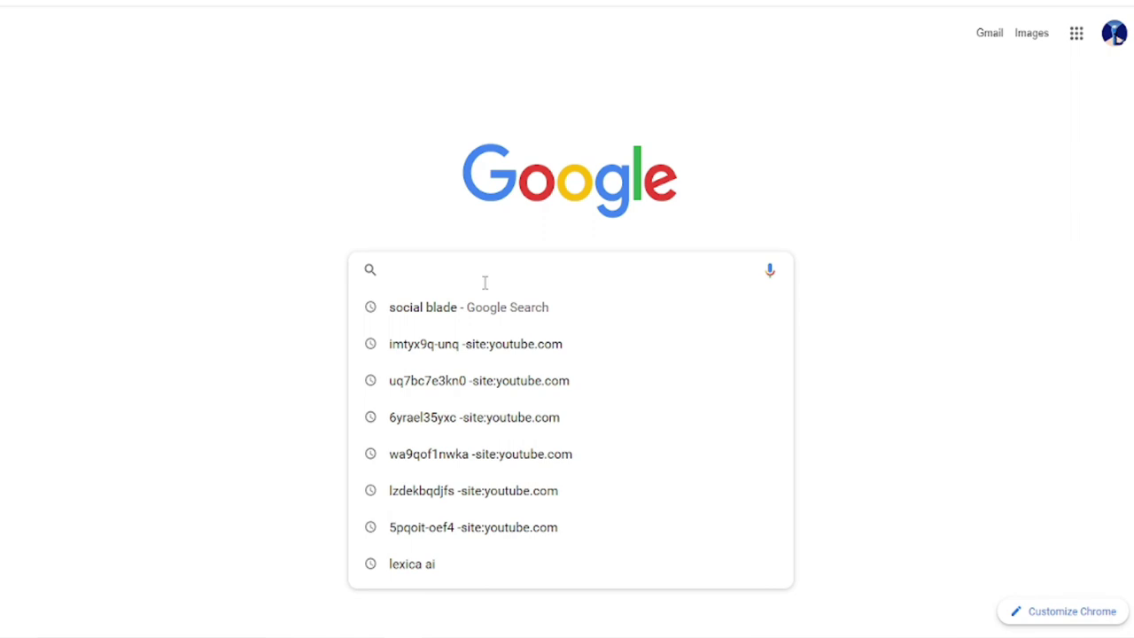
type("Messi")
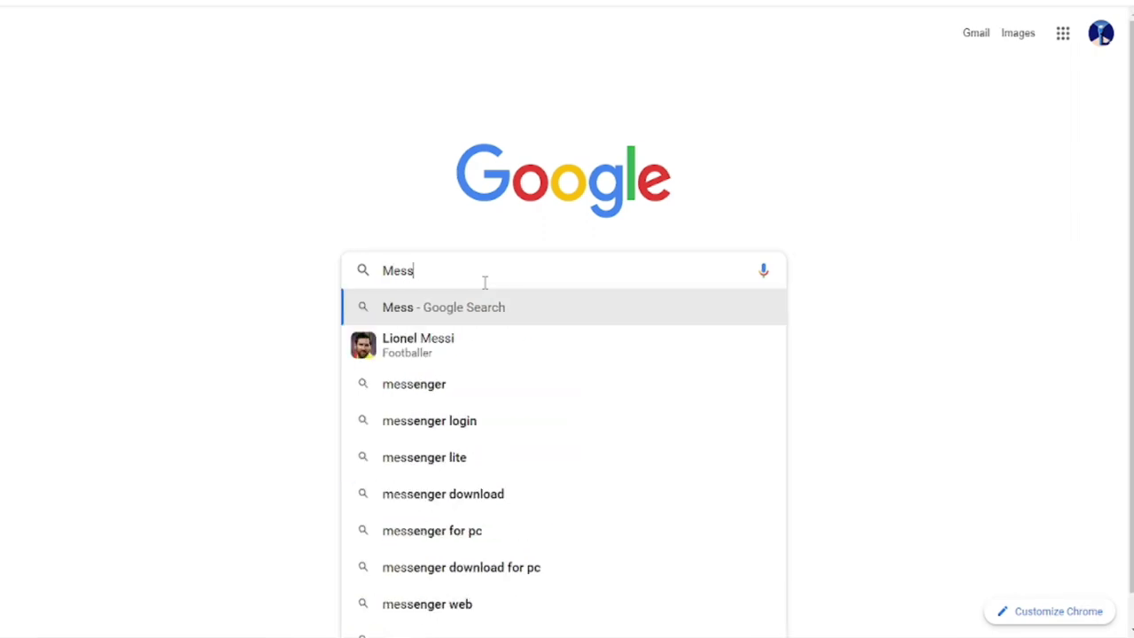
key("Return")
scroll(484, 268, "down", 5)
scroll(484, 268, "up", 5)
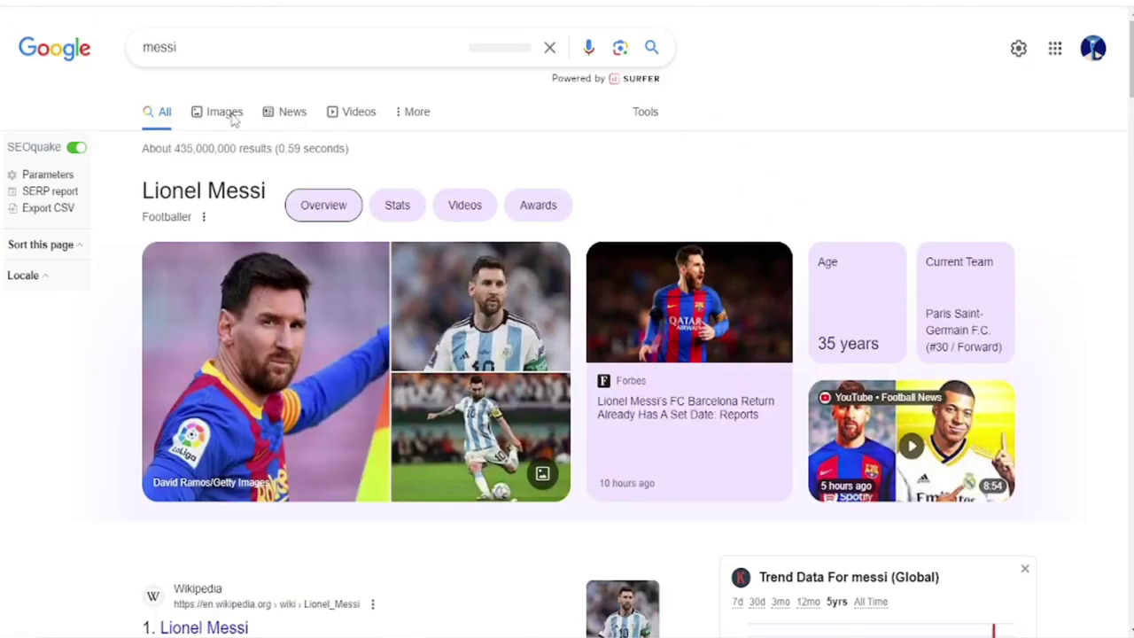
left_click(229, 114)
scroll(467, 240, "down", 4)
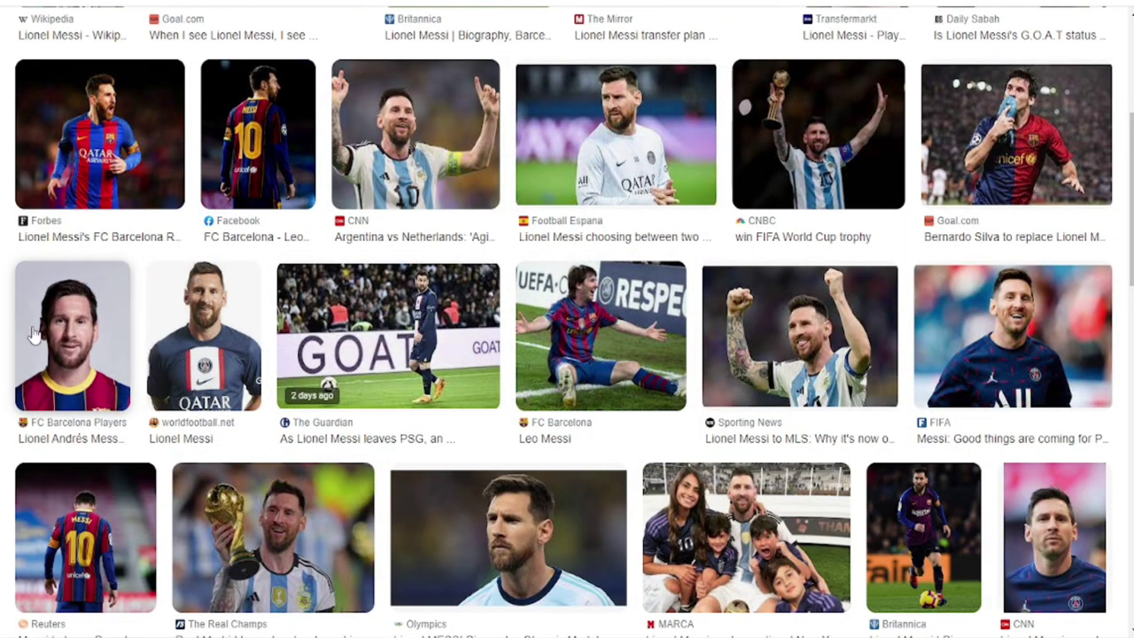
Step: Save the FC Barcelona portrait of Messi to disk as MESSI.jpg
left_click(487, 223)
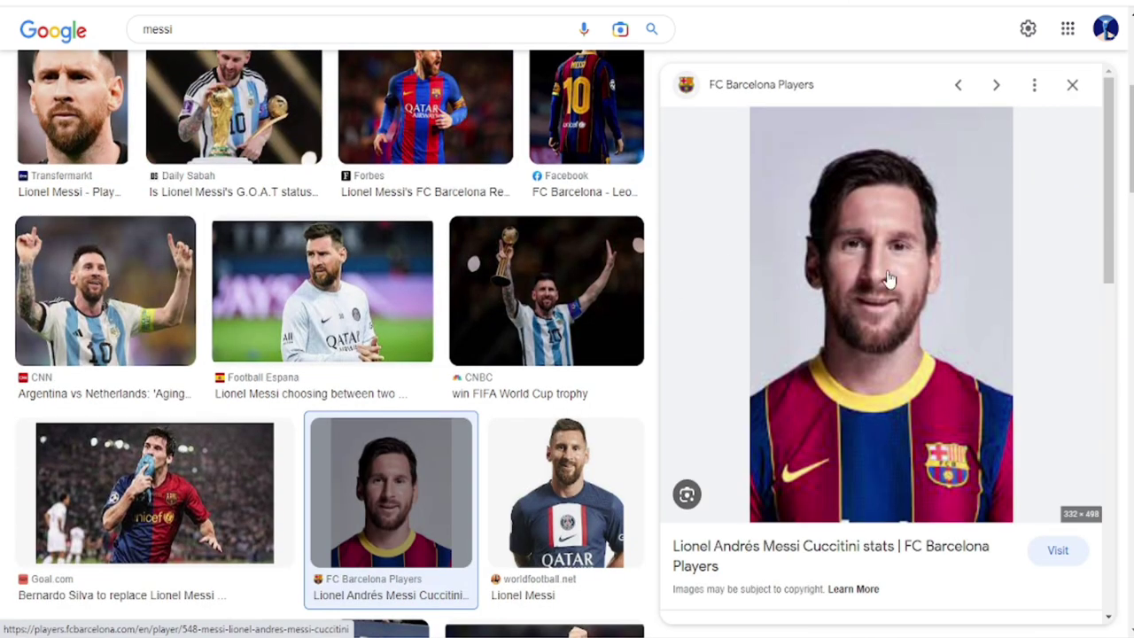
right_click(836, 234)
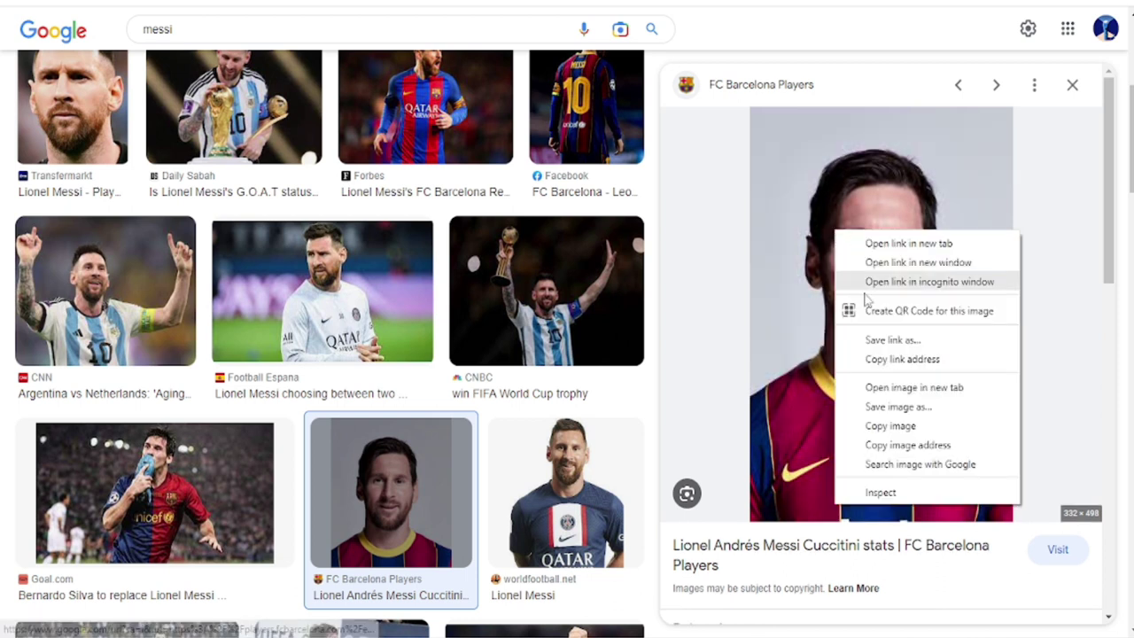
left_click(895, 424)
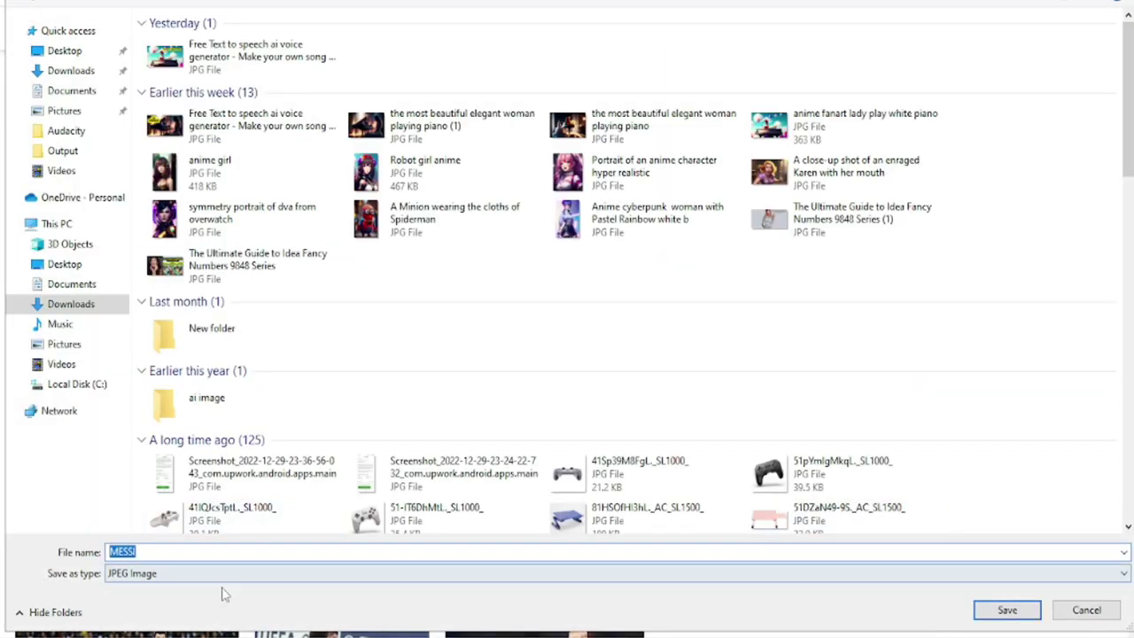
left_click(1008, 610)
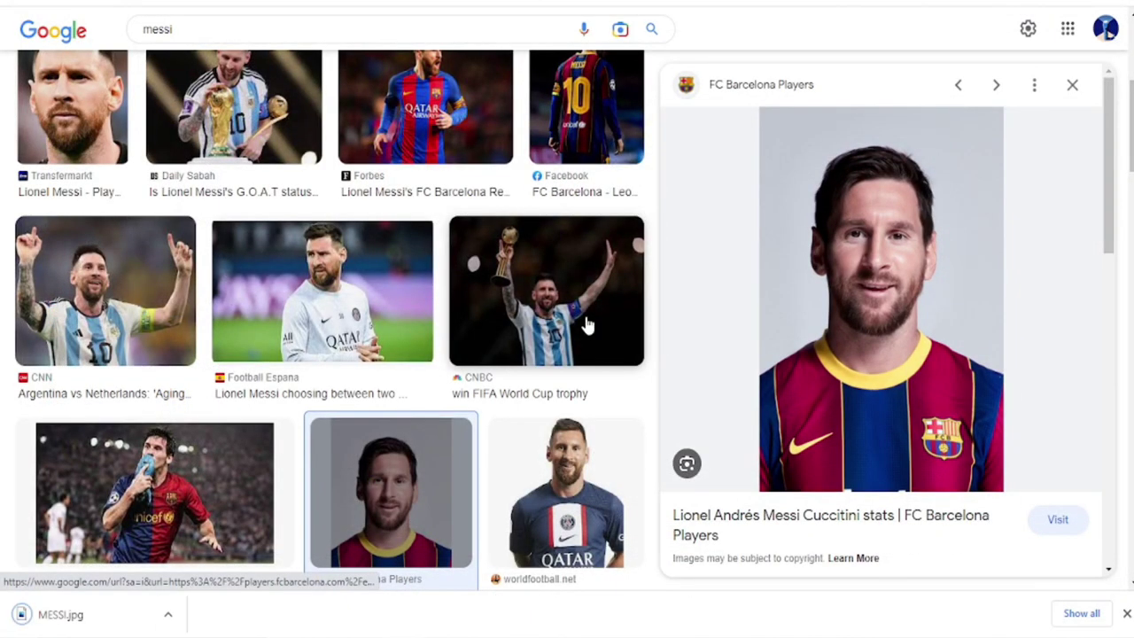
key("ctrl+t")
left_click(447, 269)
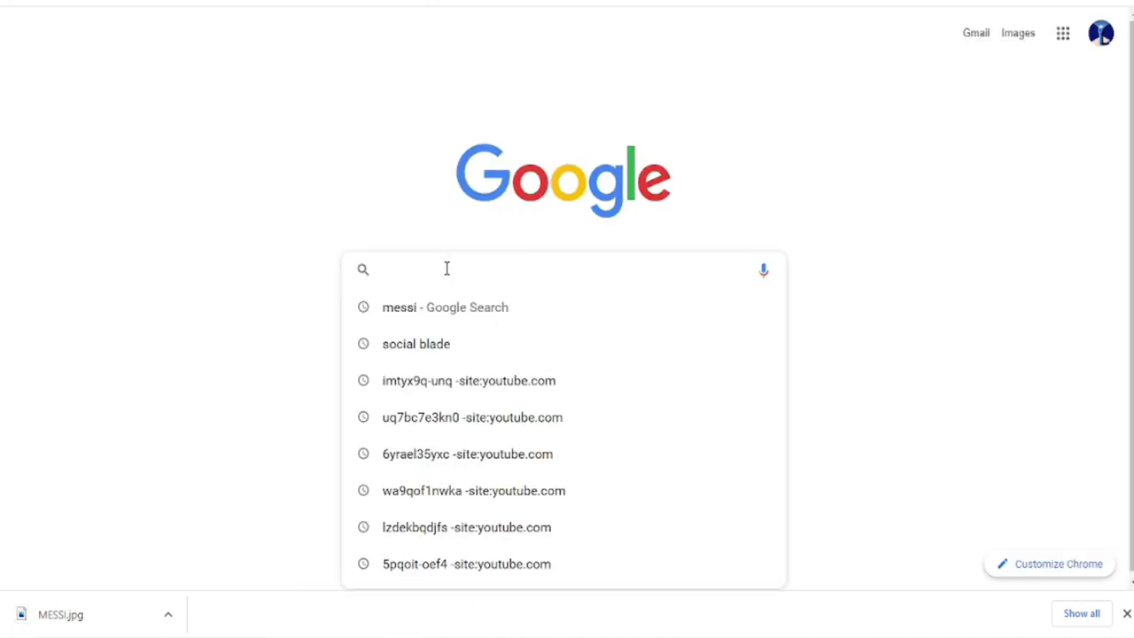
Step: Search Google for 'd-id' and open the D-ID website from the results
type("did")
key("BackSpace")
key("BackSpace")
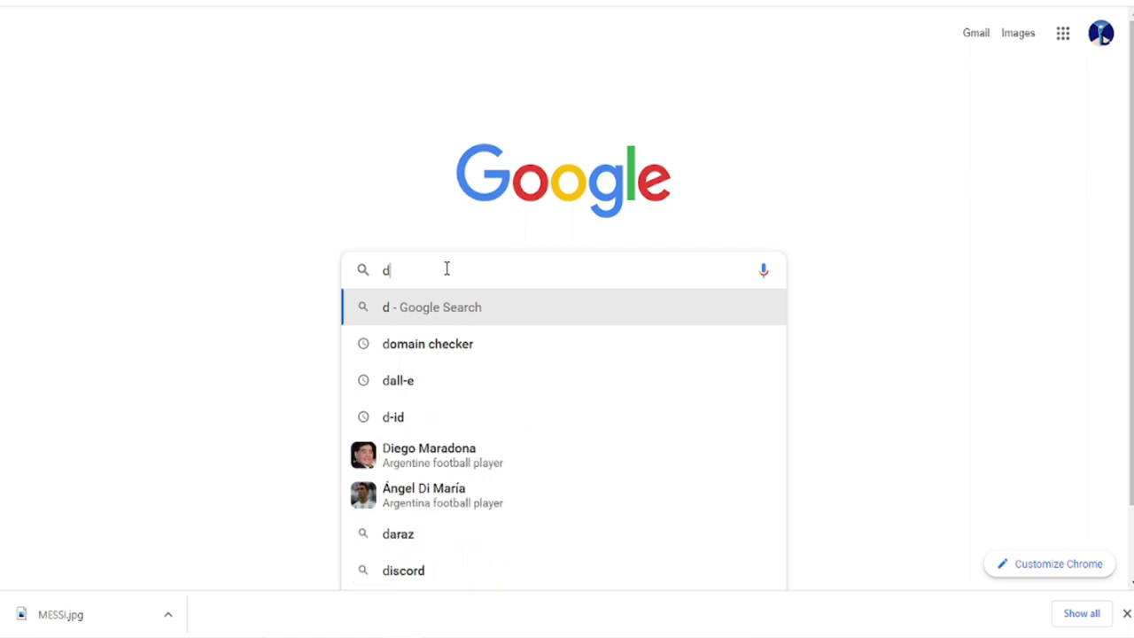
type("-id")
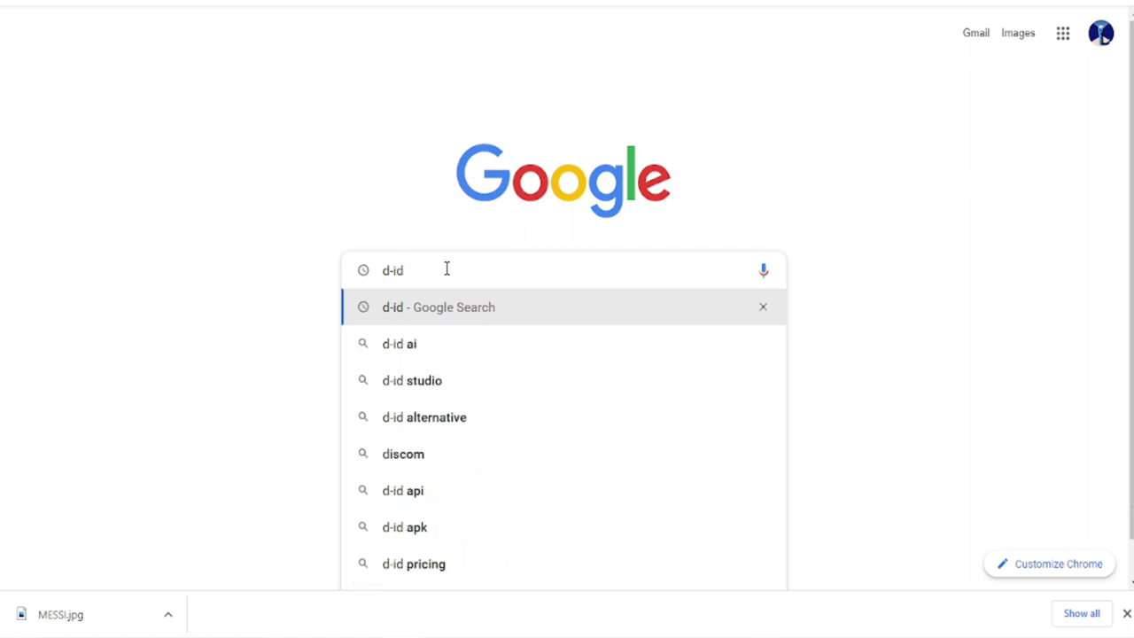
key("Return")
left_click(268, 222)
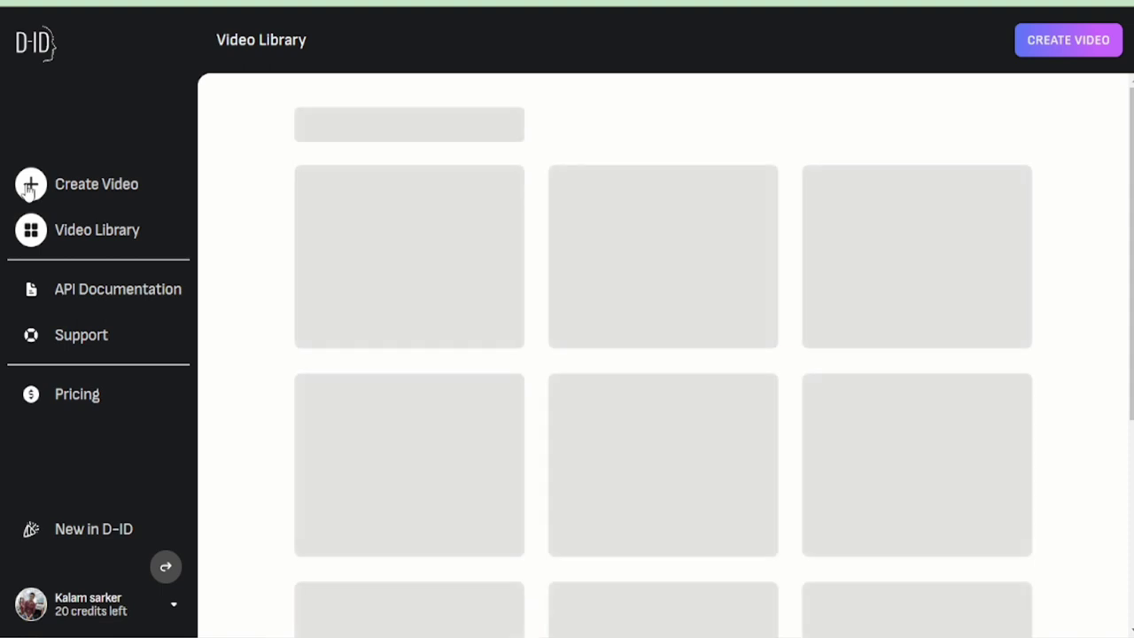
Step: Start a new D-ID video and upload MESSI.jpg as its presenter
left_click(29, 189)
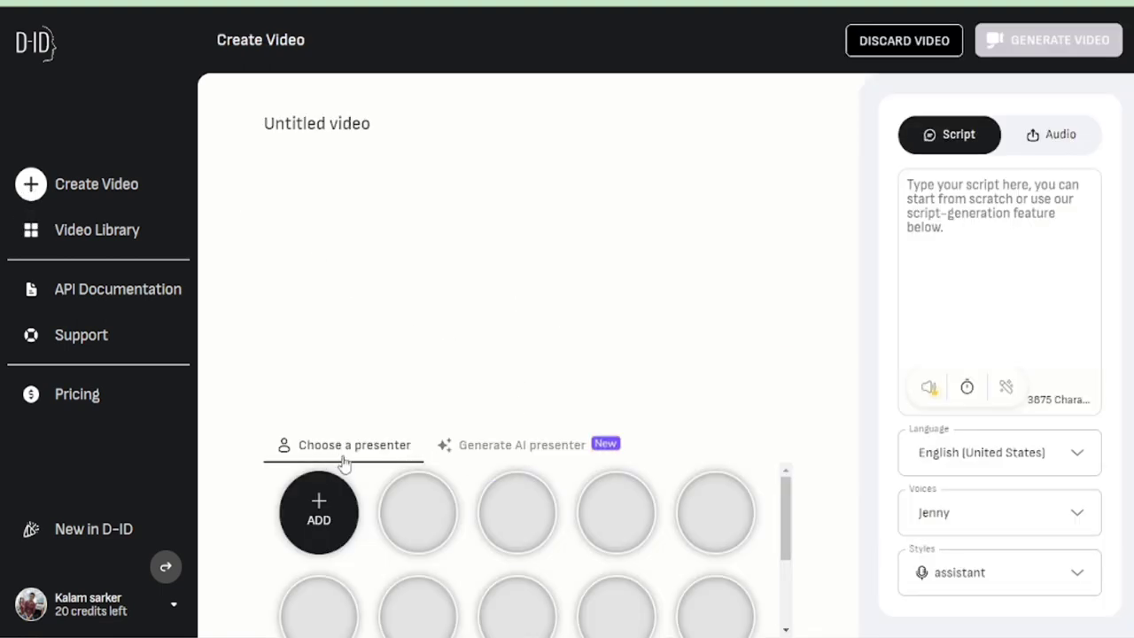
mouse_move(318, 511)
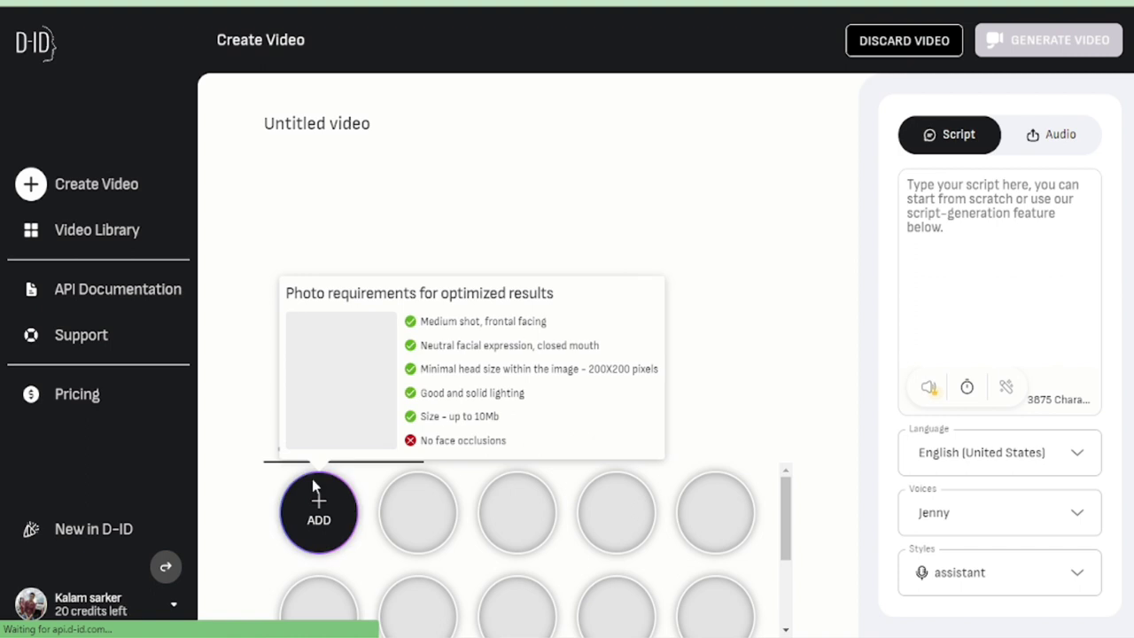
left_click(317, 501)
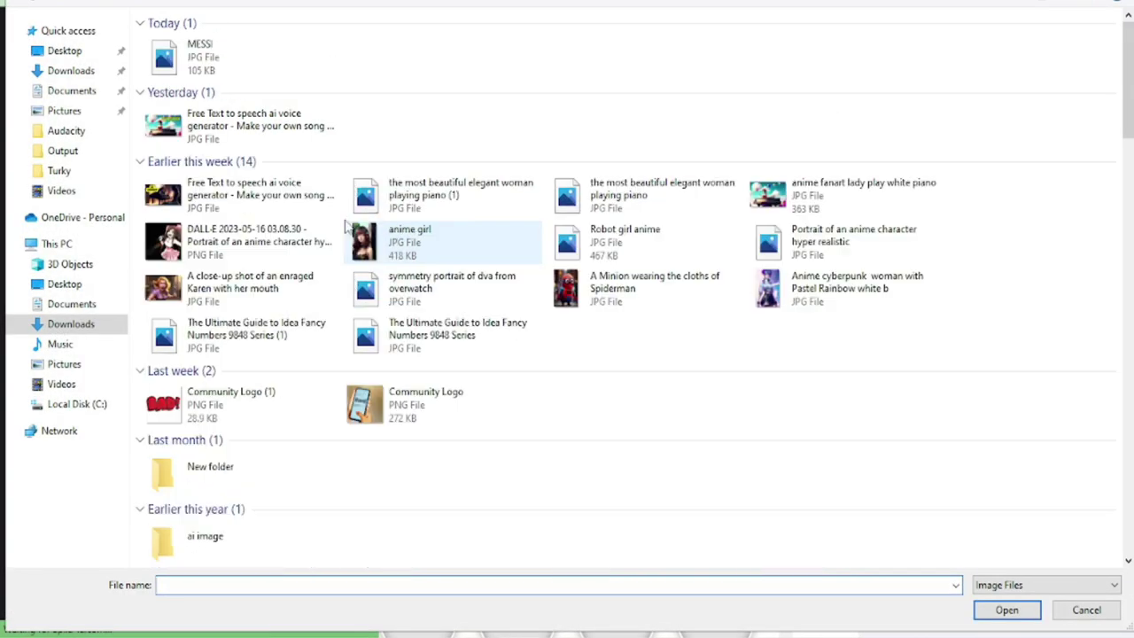
left_click(197, 58)
left_click(1007, 609)
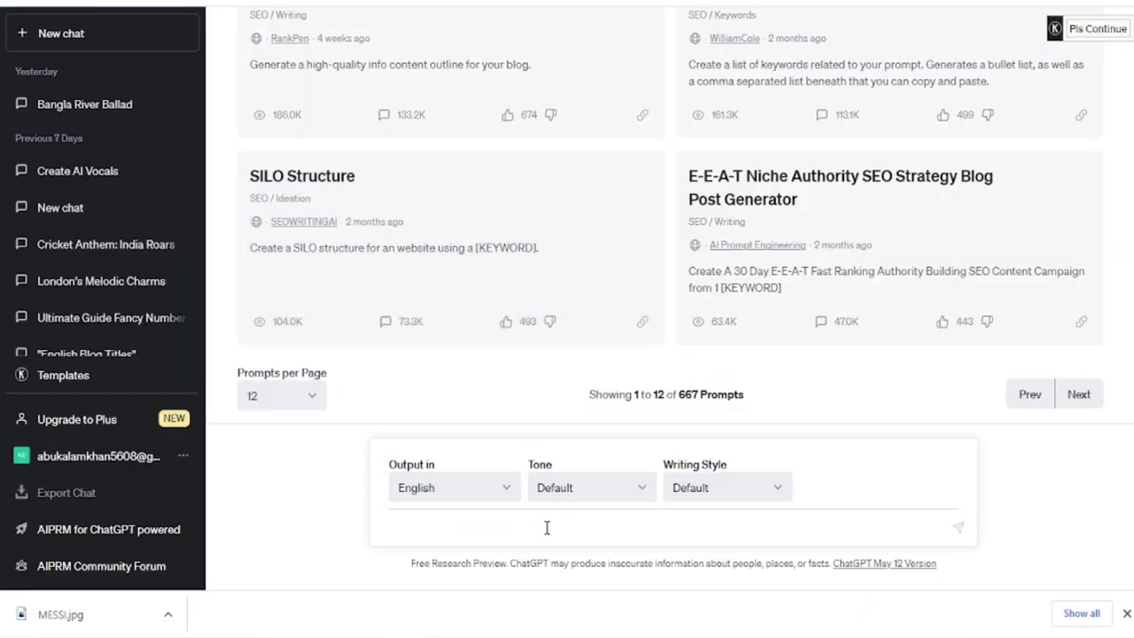
Step: Ask ChatGPT for a BBC news sample and copy its opening sentence about Geneva
type("Give me  ")
type("BBC news sam")
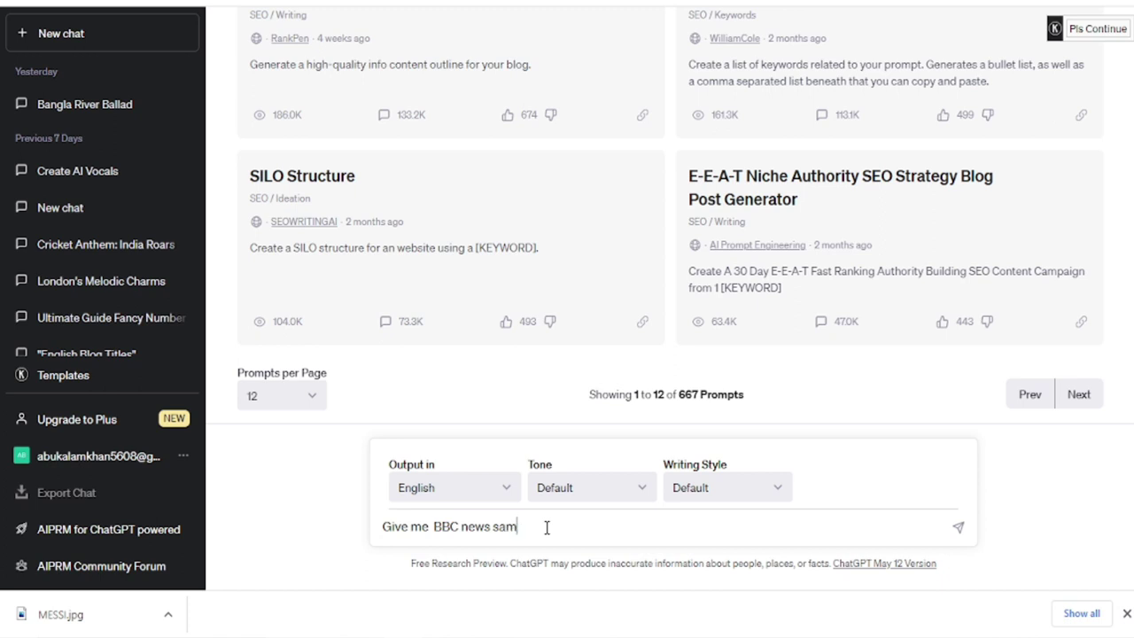
type("e")
key("Return")
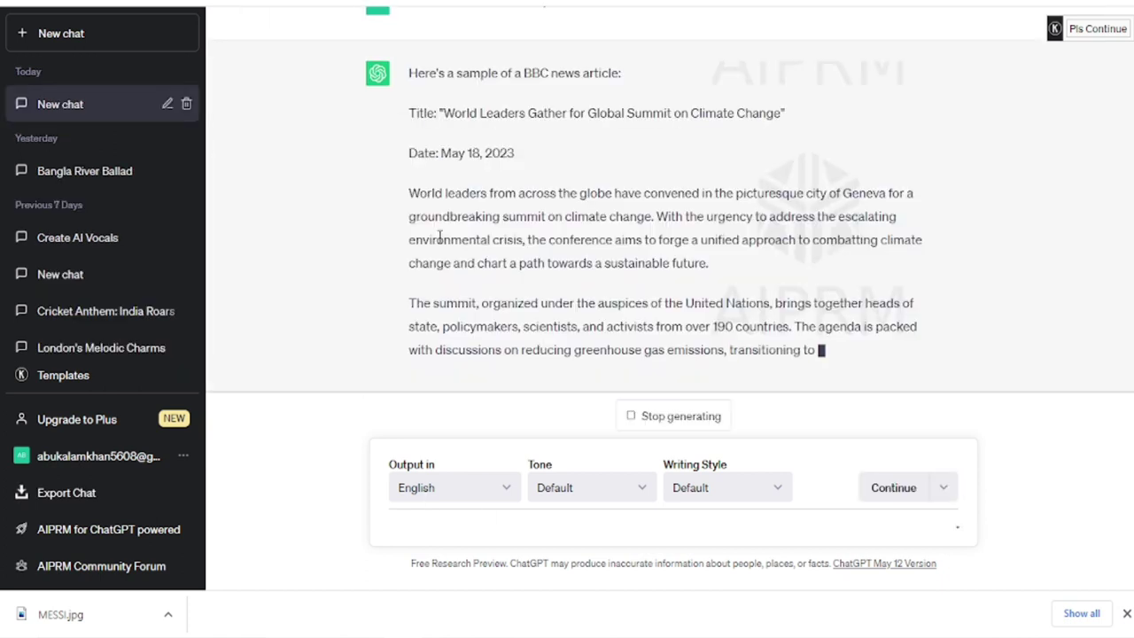
left_click(627, 416)
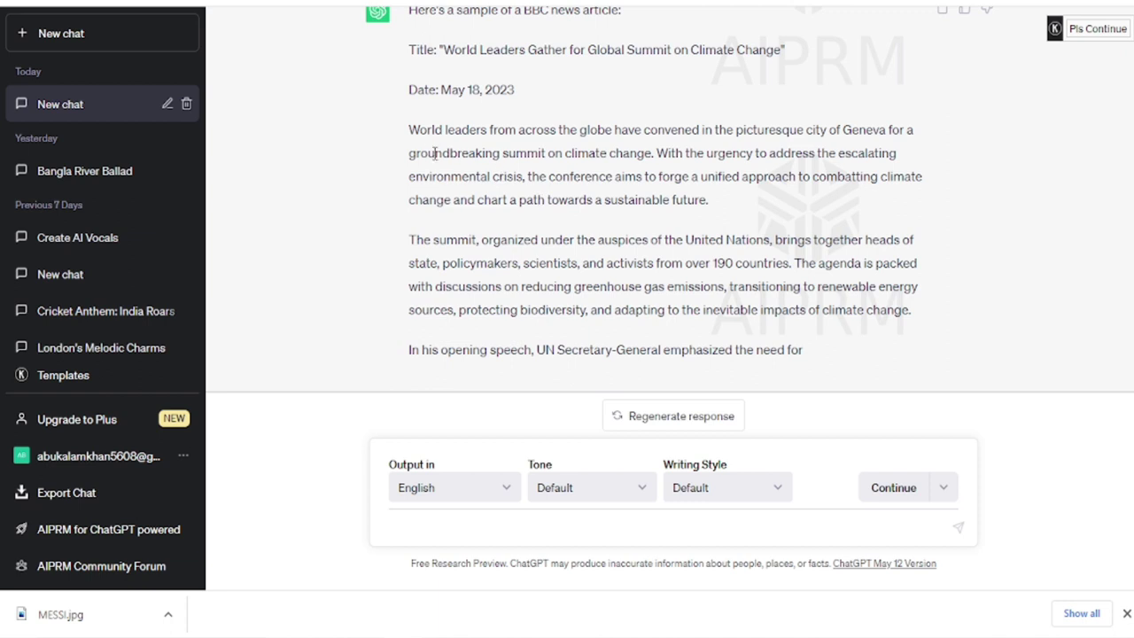
mouse_move(410, 129)
left_mouse_down()
mouse_move(707, 199)
mouse_move(656, 152)
left_mouse_up()
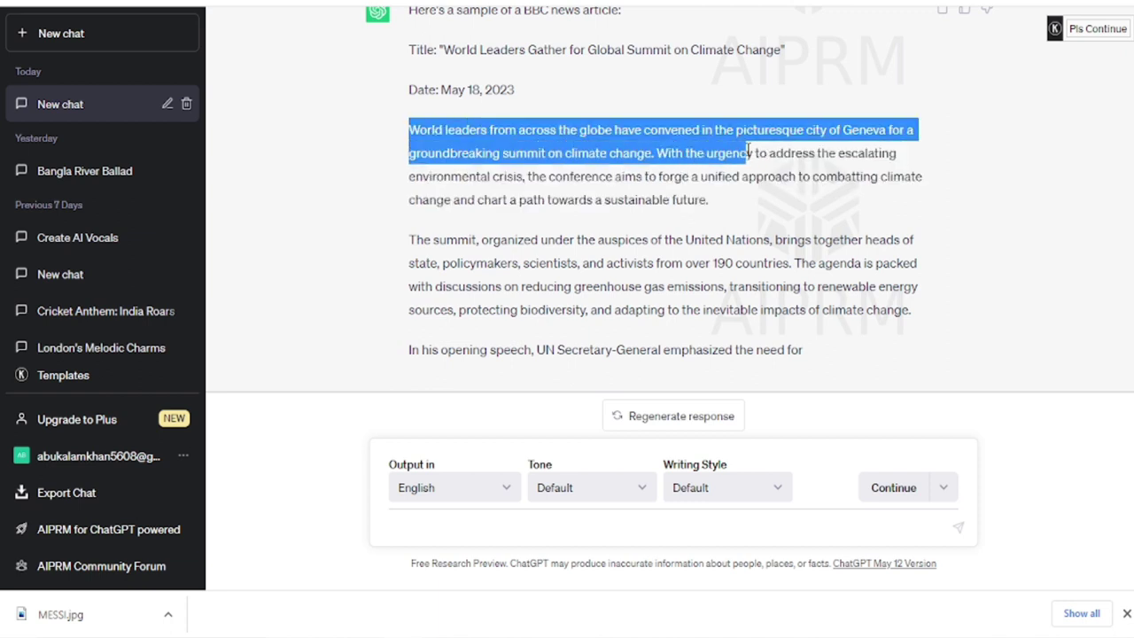
right_click(588, 146)
left_click(597, 162)
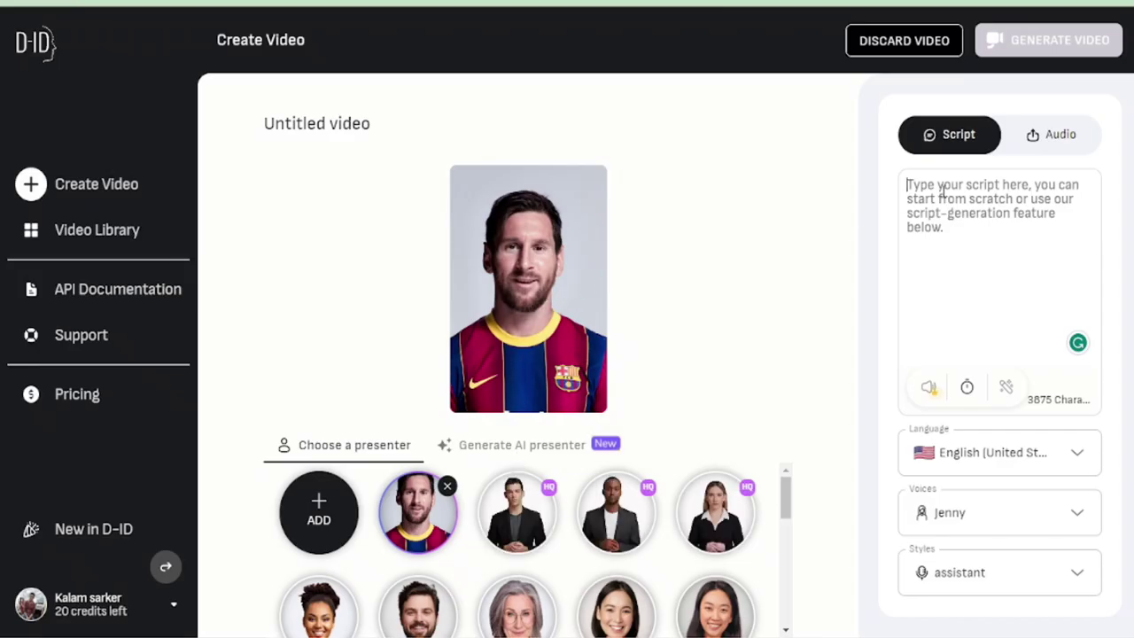
Step: Paste the Geneva sentence as the script, trimmed to end at 'Geneva', and request generation
right_click(942, 190)
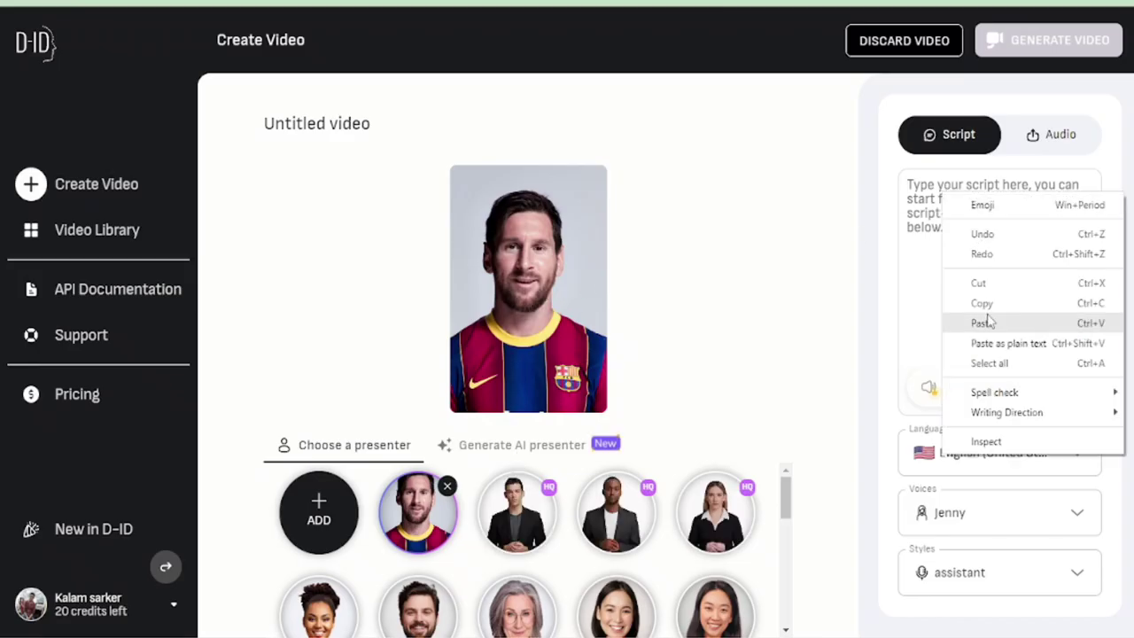
left_click(982, 322)
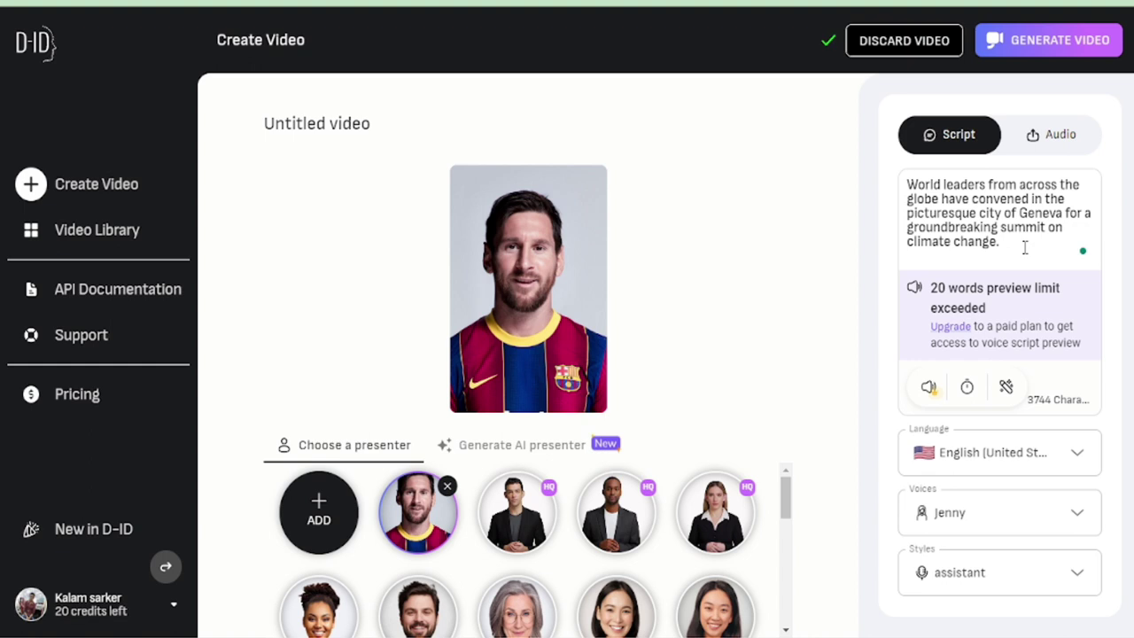
key("ctrl+BackSpace")
key("ctrl+BackSpace")
key("ctrl+BackSpace")
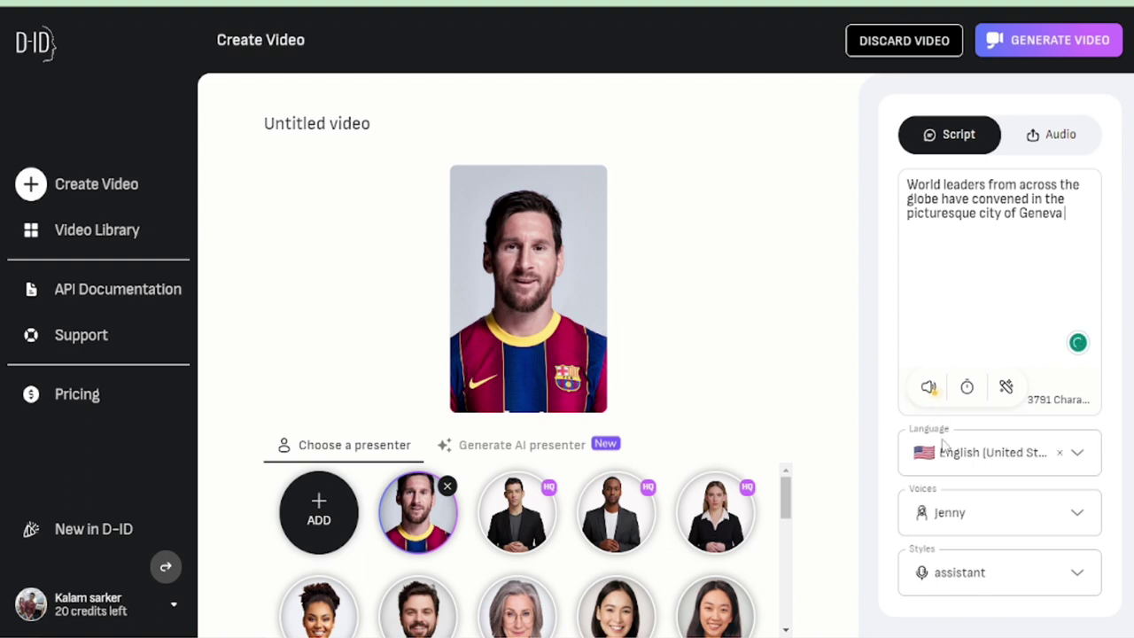
left_click(1037, 40)
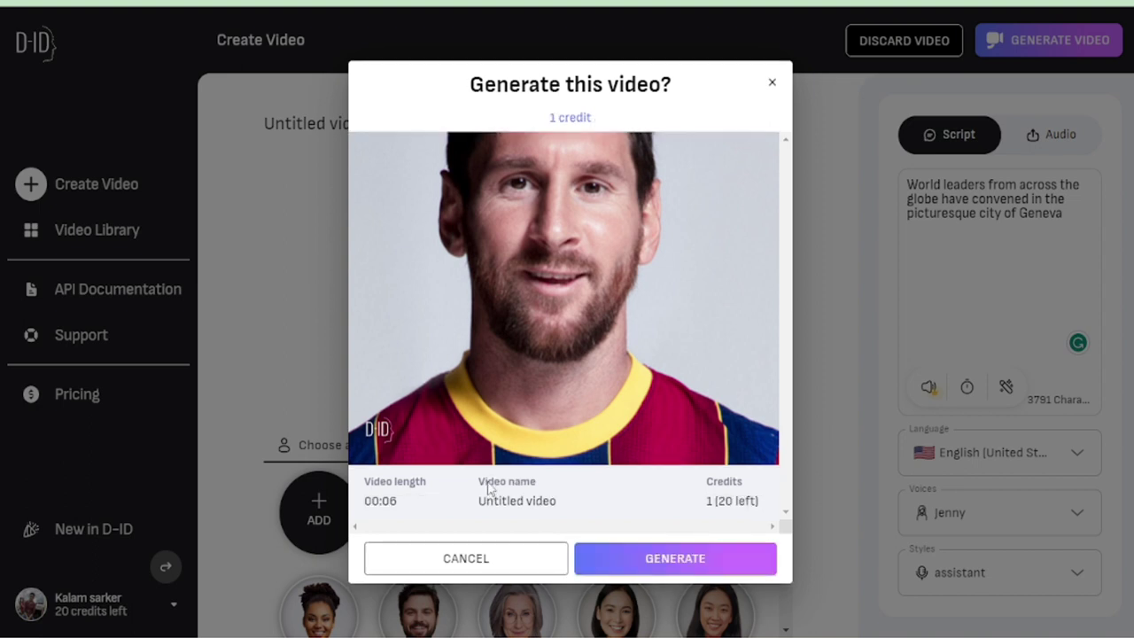
Step: Confirm the one-credit generation and download the finished Messi video
left_click(677, 556)
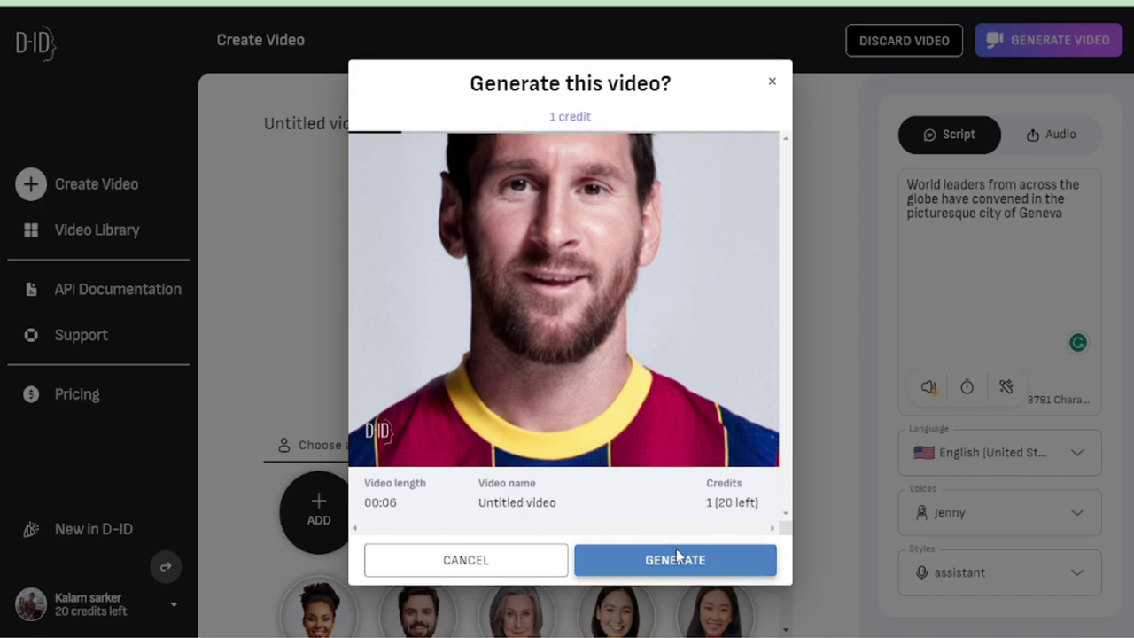
mouse_move(415, 238)
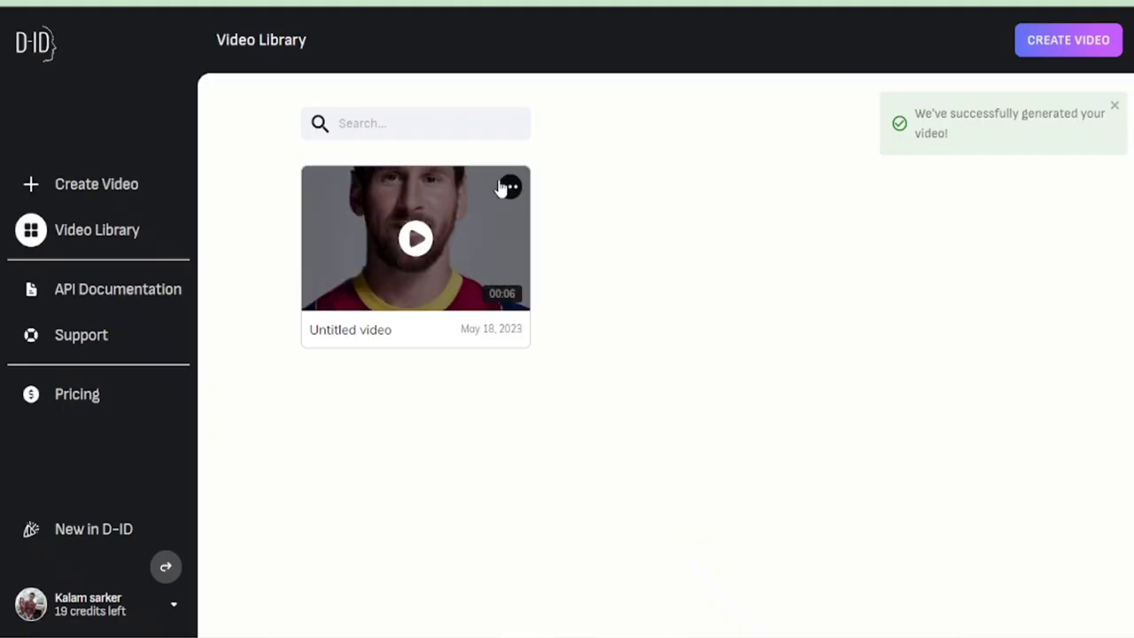
left_click(510, 187)
left_click(453, 234)
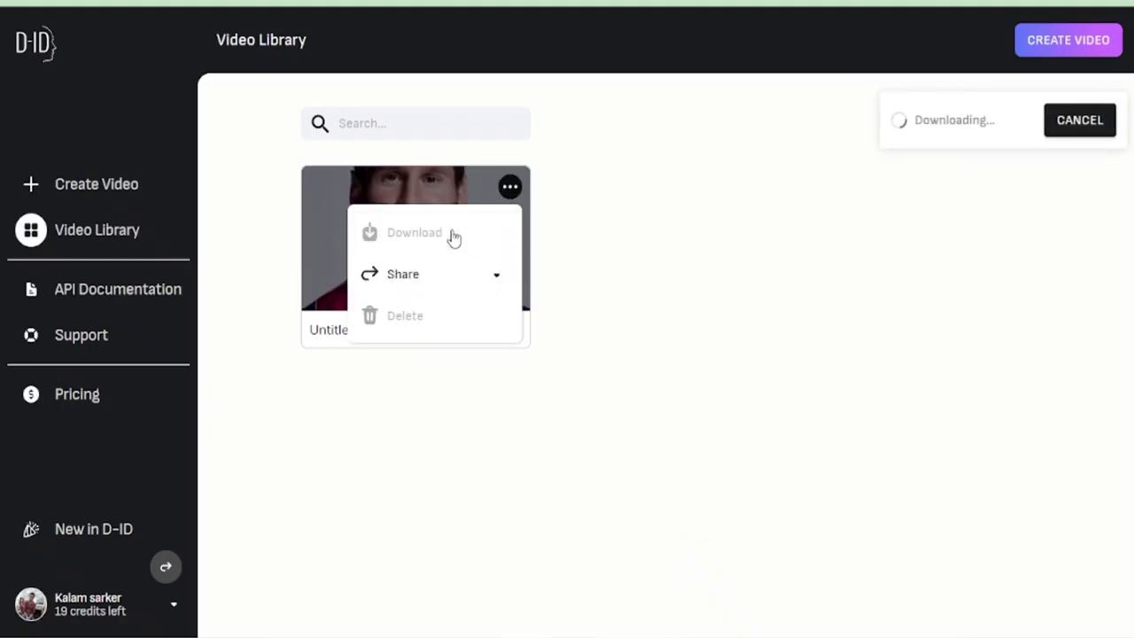